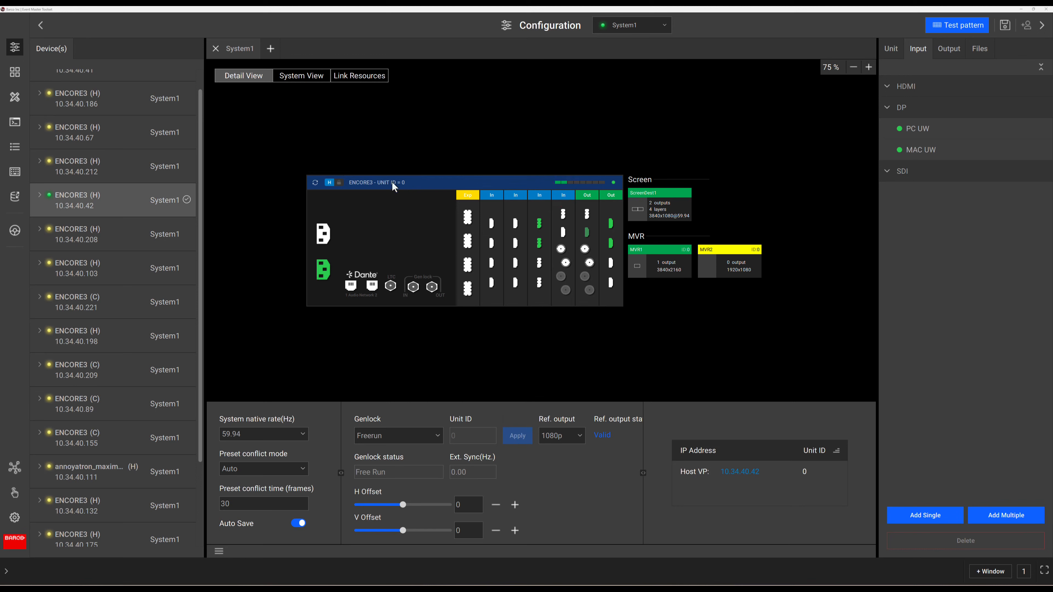
# Step: Set the PC UW input's EDID format to 7680x1080p VESA, apply it, and return to its settings
pyautogui.click(911, 135)
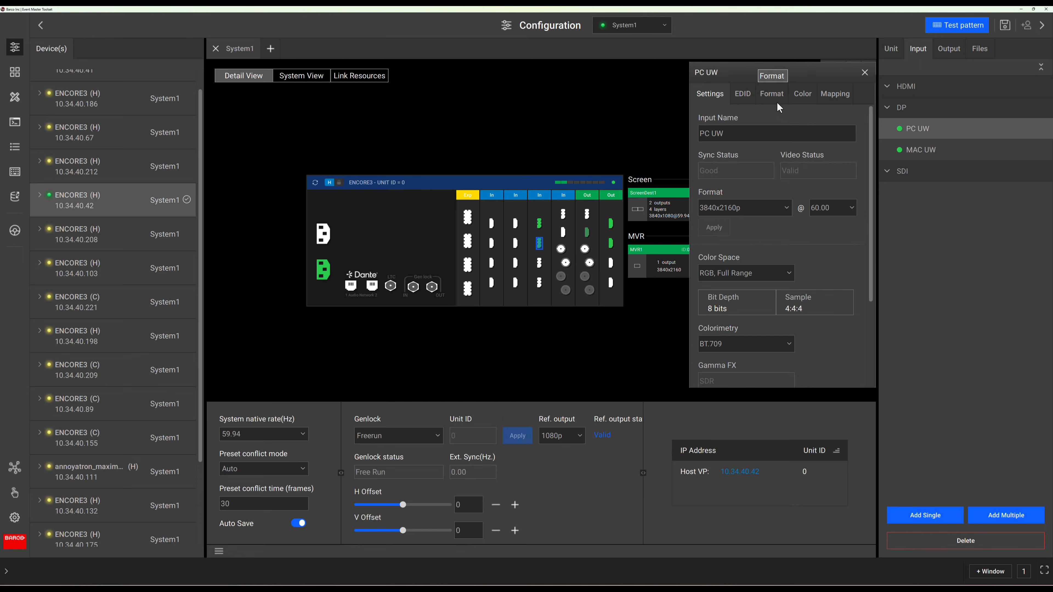
pyautogui.click(743, 98)
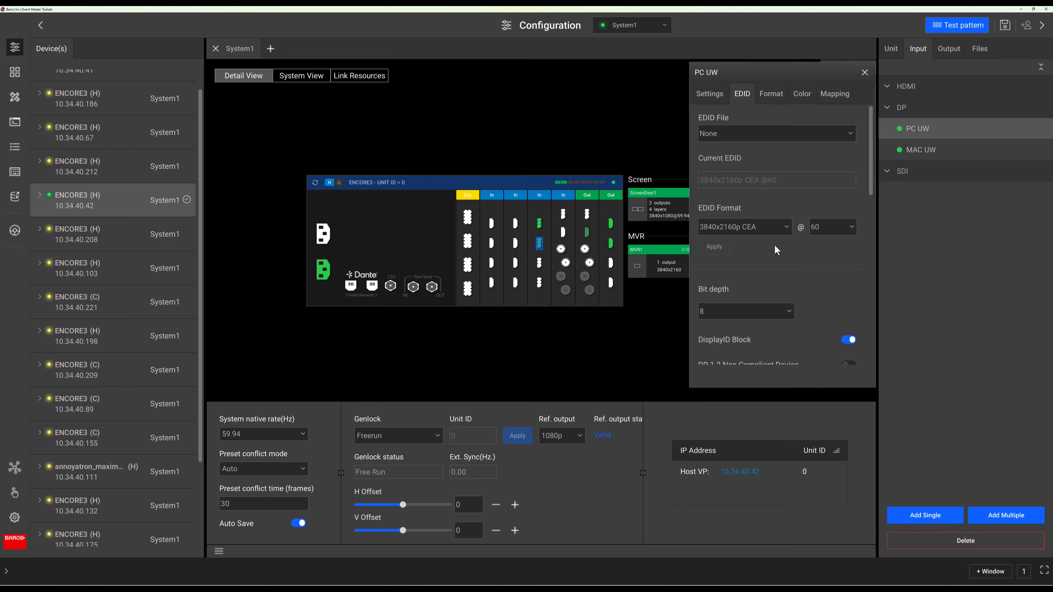
pyautogui.click(754, 236)
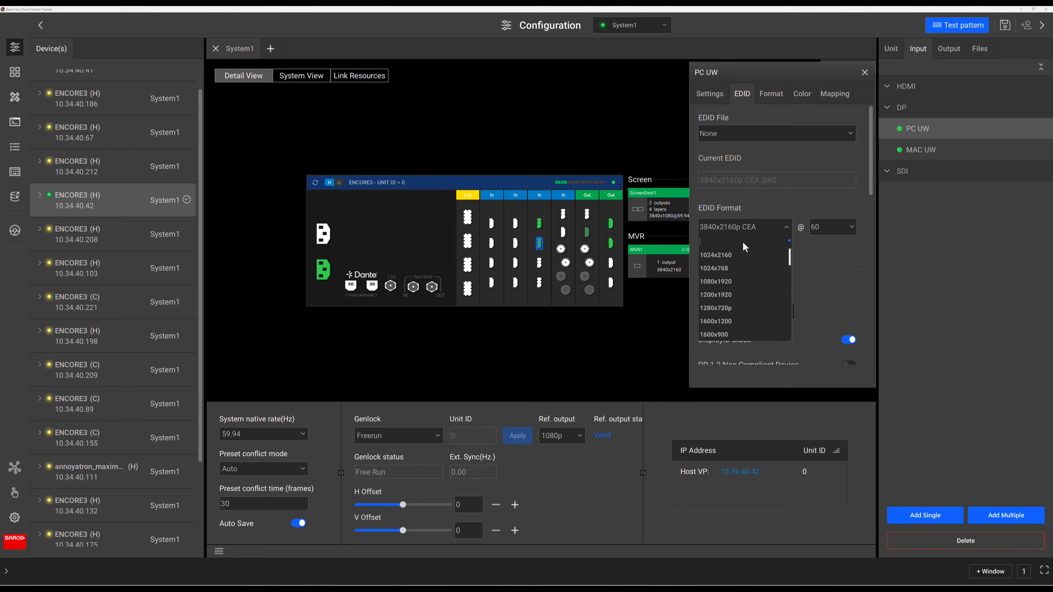
pyautogui.write('7680')
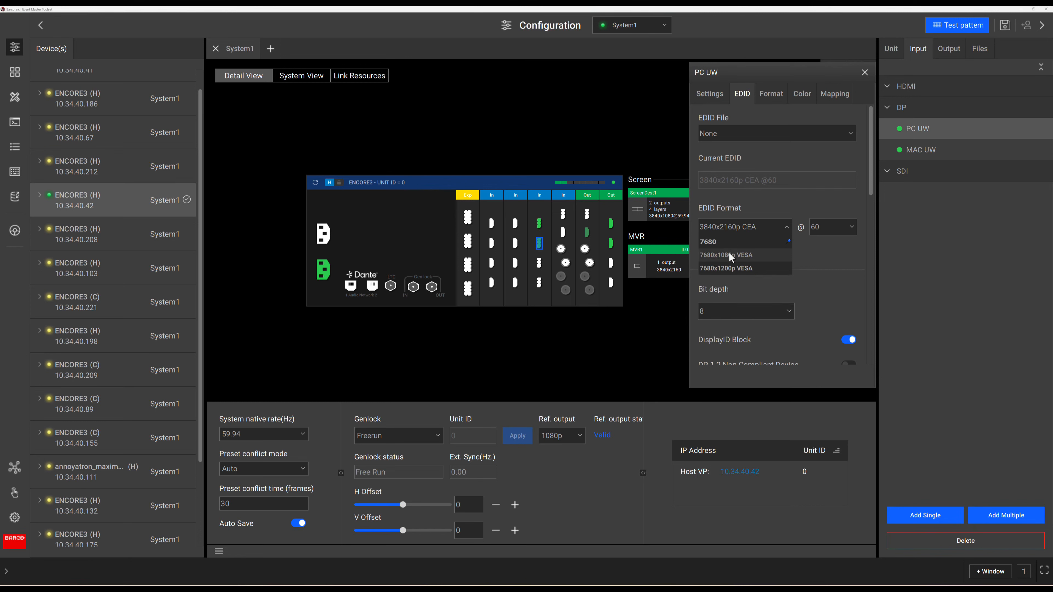
pyautogui.click(728, 251)
pyautogui.click(716, 249)
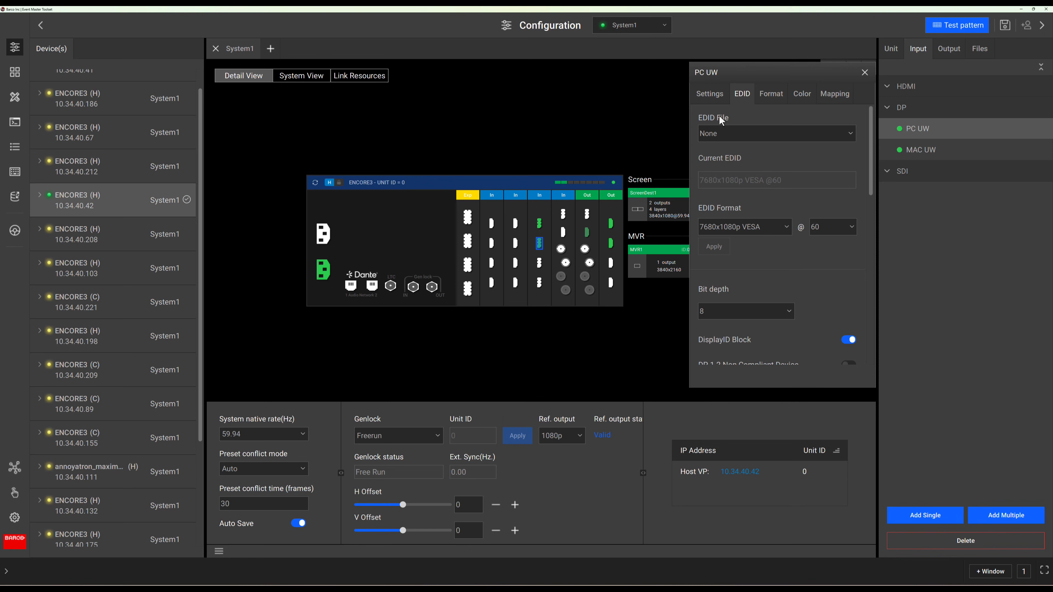
pyautogui.click(710, 94)
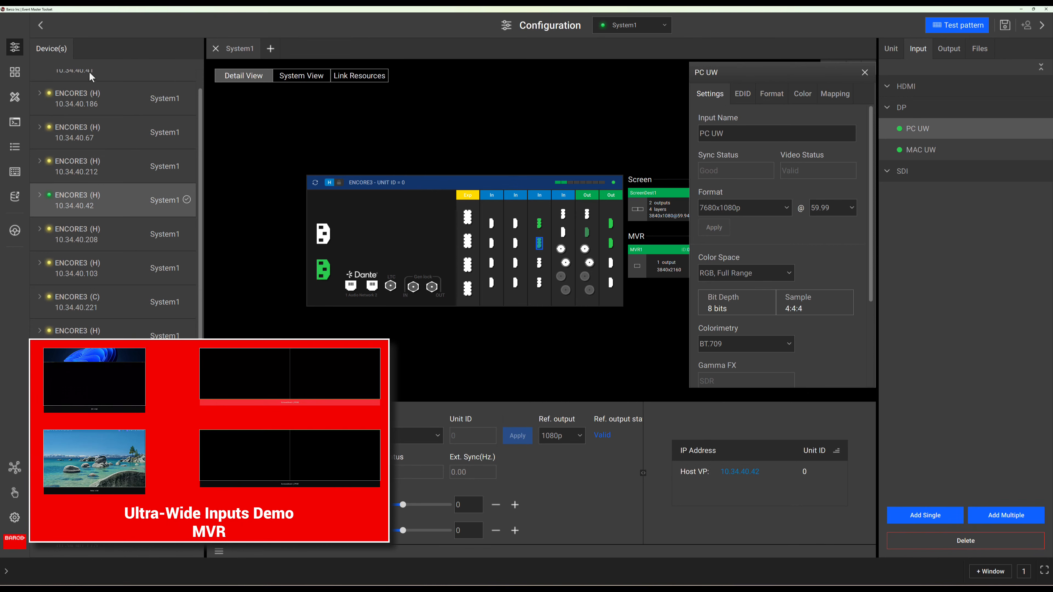
# Step: In the multiviewer layout, refit the PC UW window and enlarge it to about 1585 x 223
pyautogui.click(18, 73)
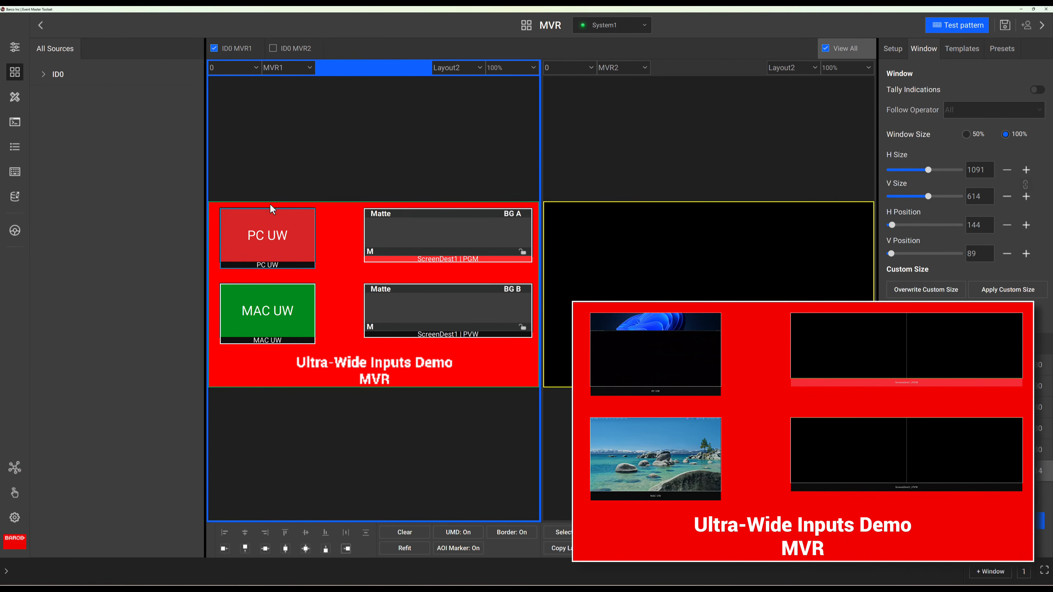
pyautogui.click(284, 223)
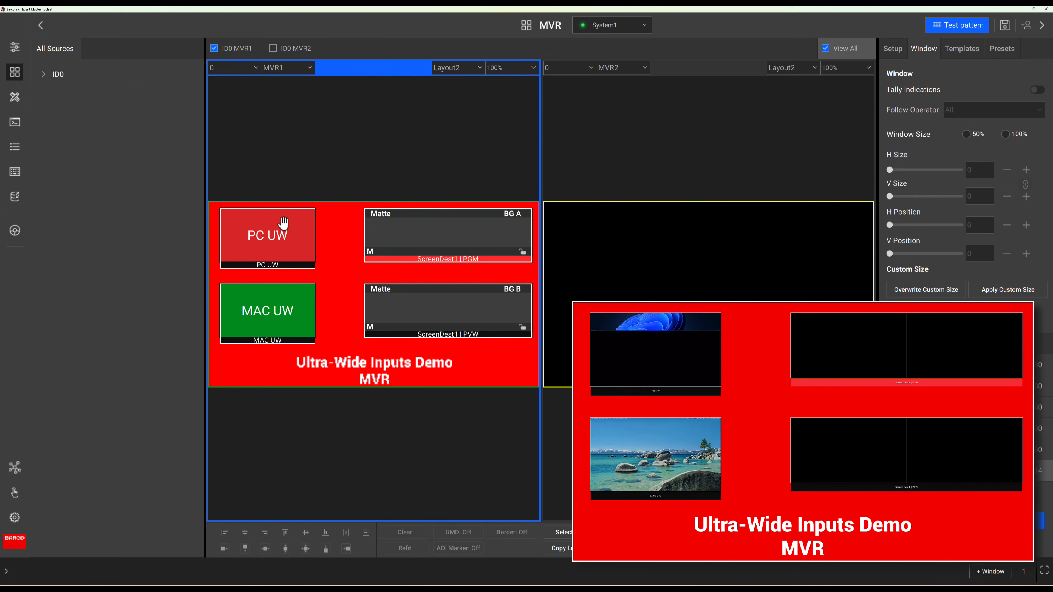
pyautogui.click(283, 224)
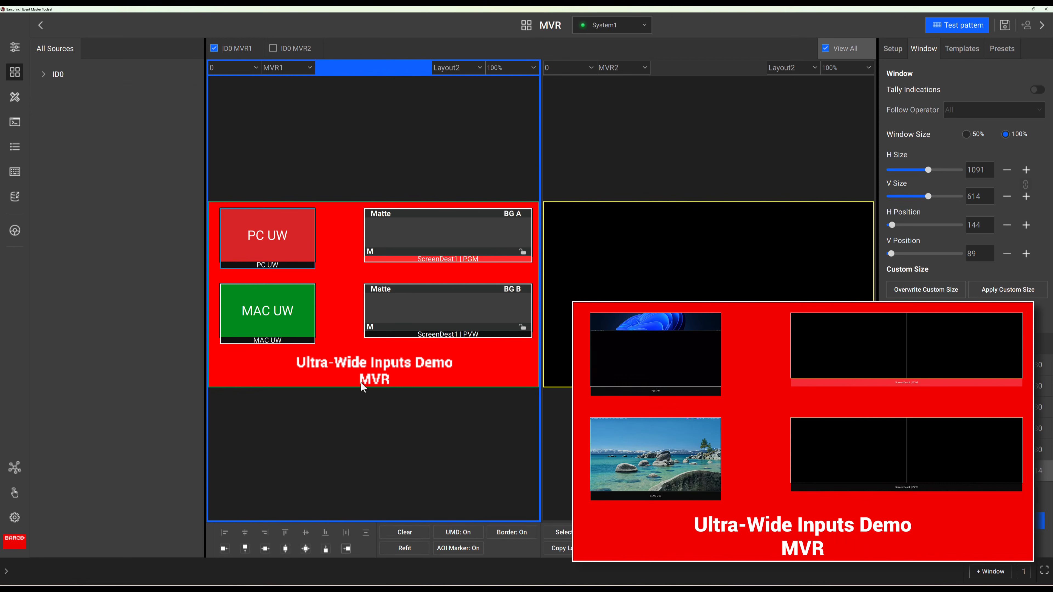
pyautogui.click(392, 548)
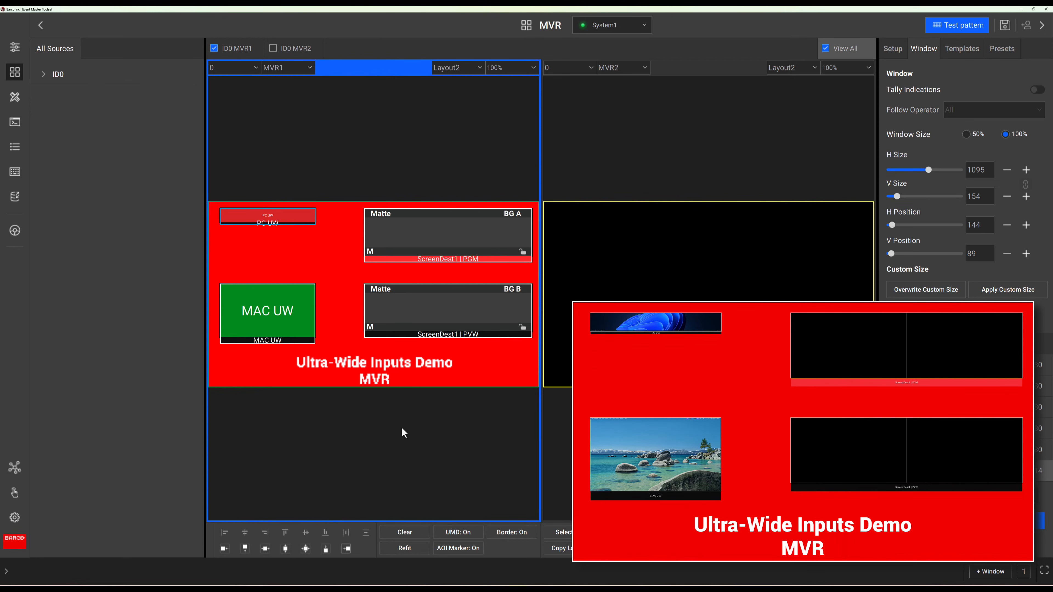
pyautogui.moveTo(318, 220); pyautogui.dragTo(362, 238)
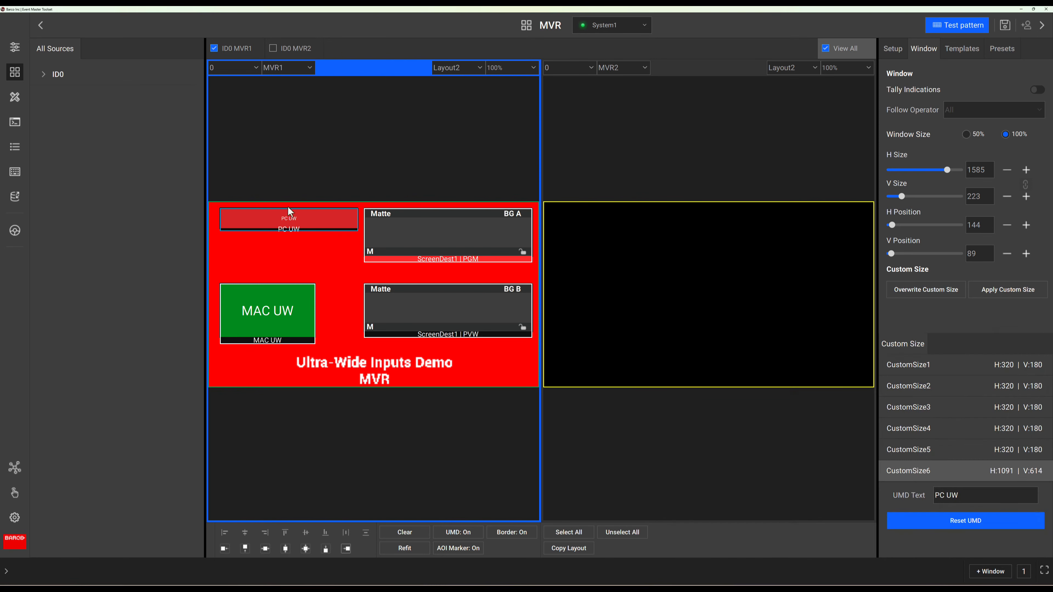
# Step: Open the MAC UW input's EDID settings in the configuration view
pyautogui.click(17, 54)
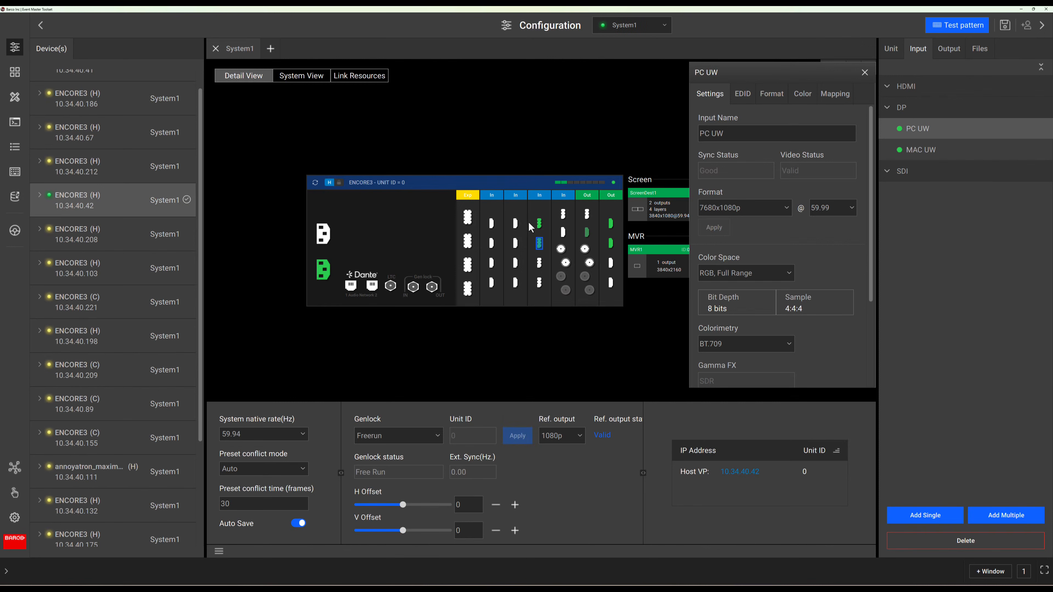
pyautogui.click(539, 225)
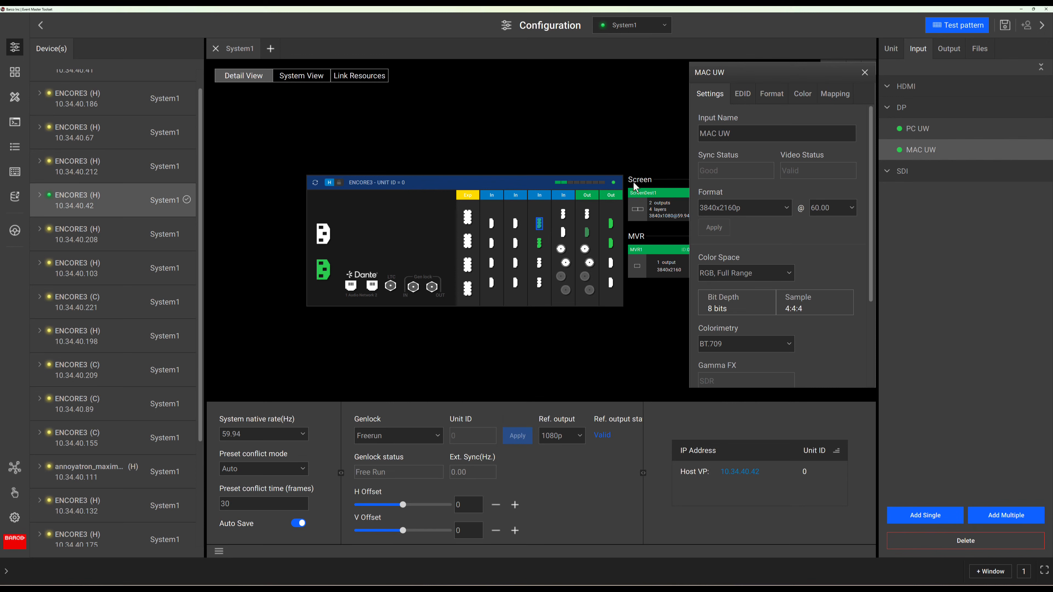
pyautogui.click(740, 98)
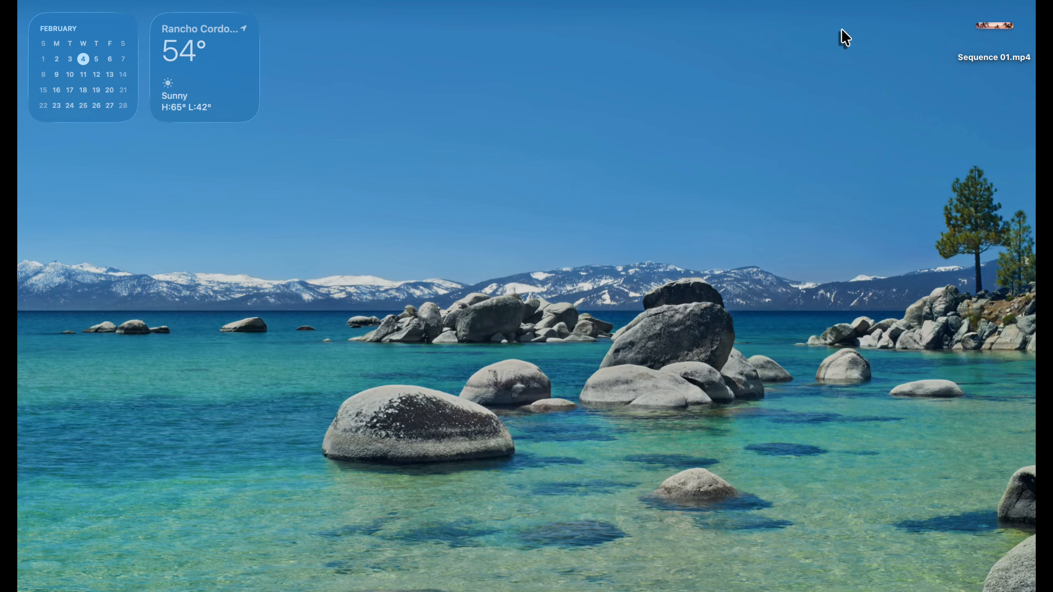
# Step: Switch to the Mac and open SwitchResX's custom resolutions for the Encore3 display via Display Settings
pyautogui.click(815, 4)
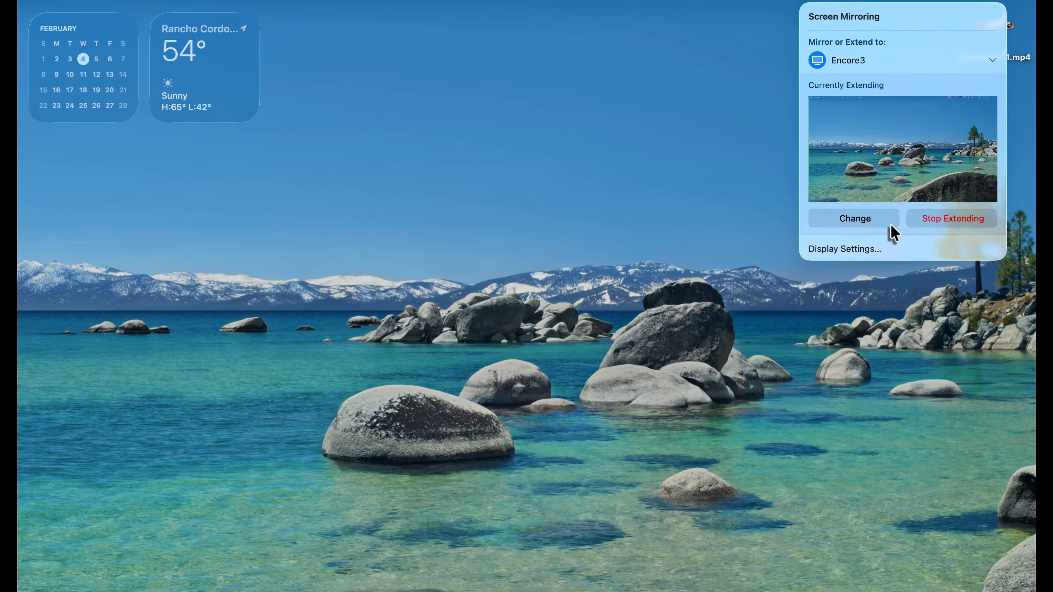
pyautogui.click(884, 250)
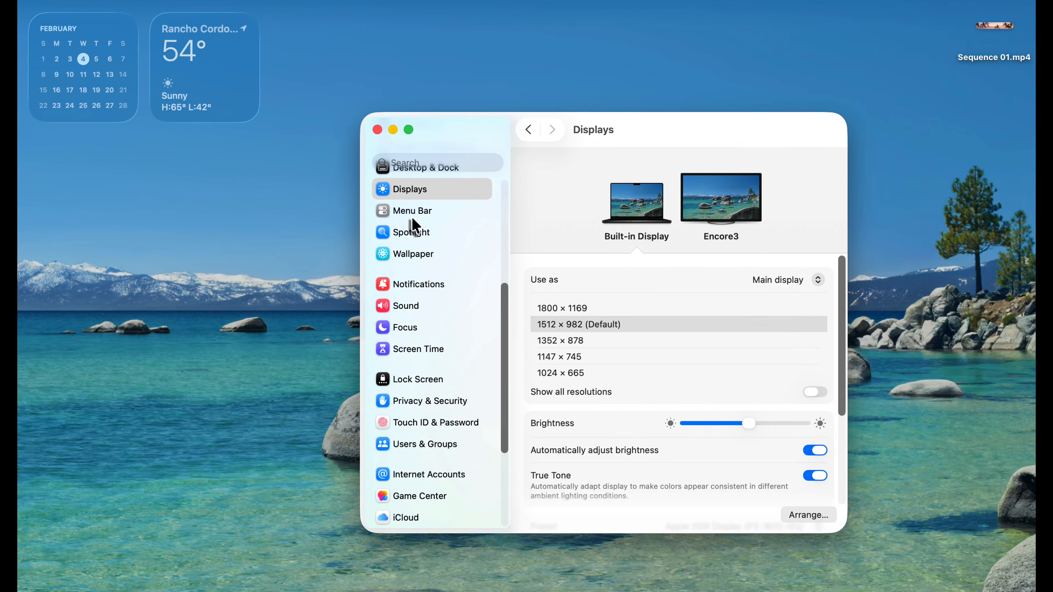
pyautogui.click(711, 202)
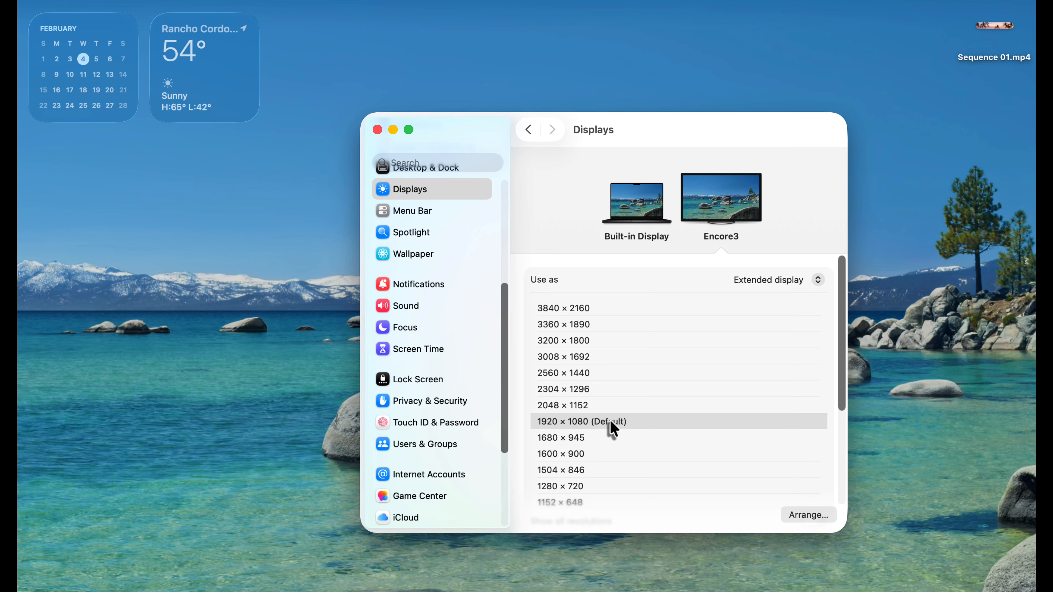
pyautogui.scroll(-5, 425, 461)
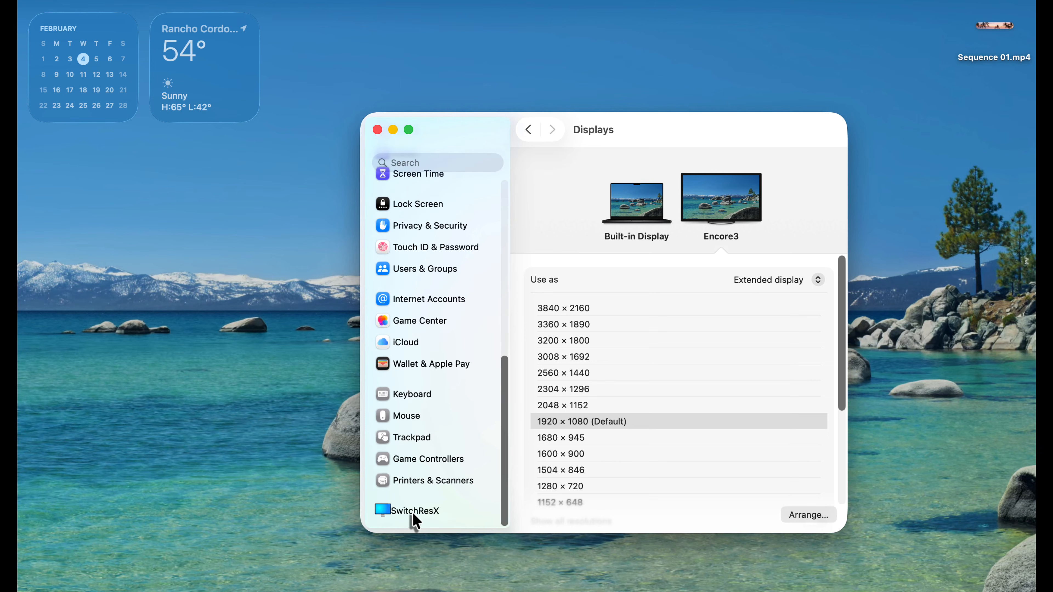
pyautogui.click(412, 511)
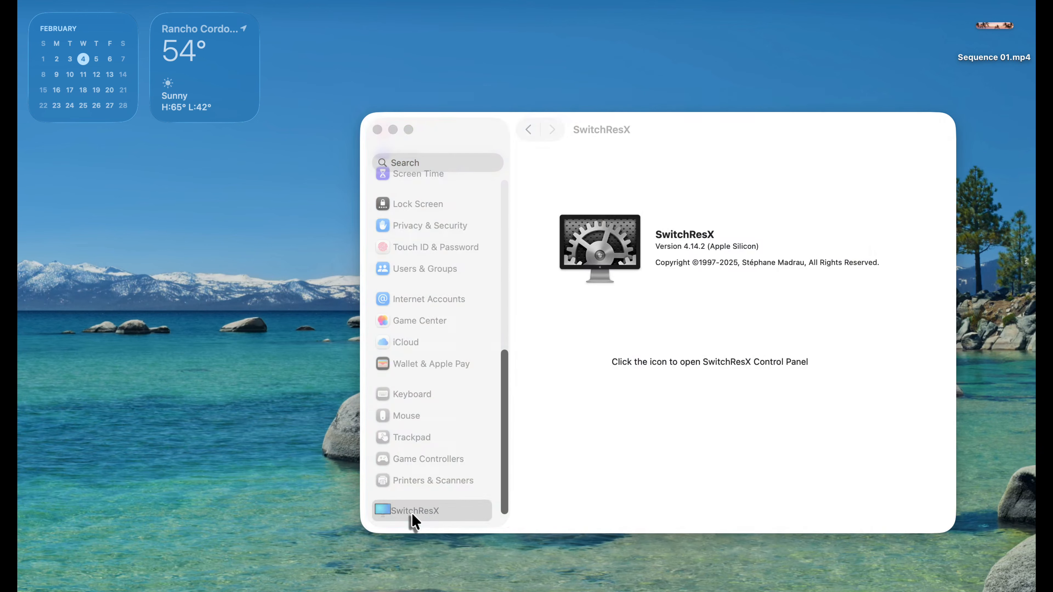
pyautogui.click(575, 260)
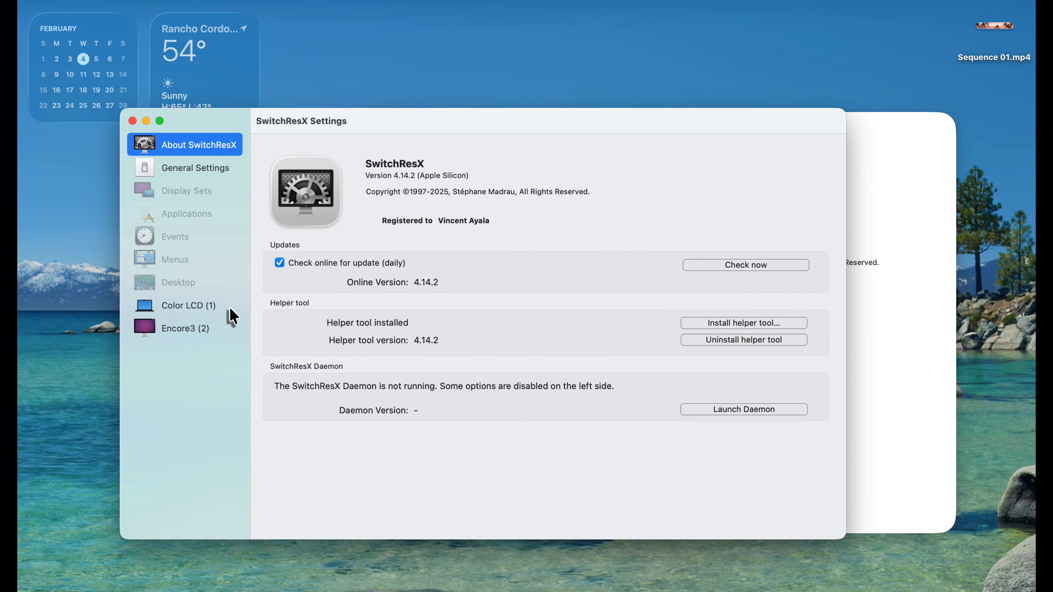
pyautogui.click(182, 335)
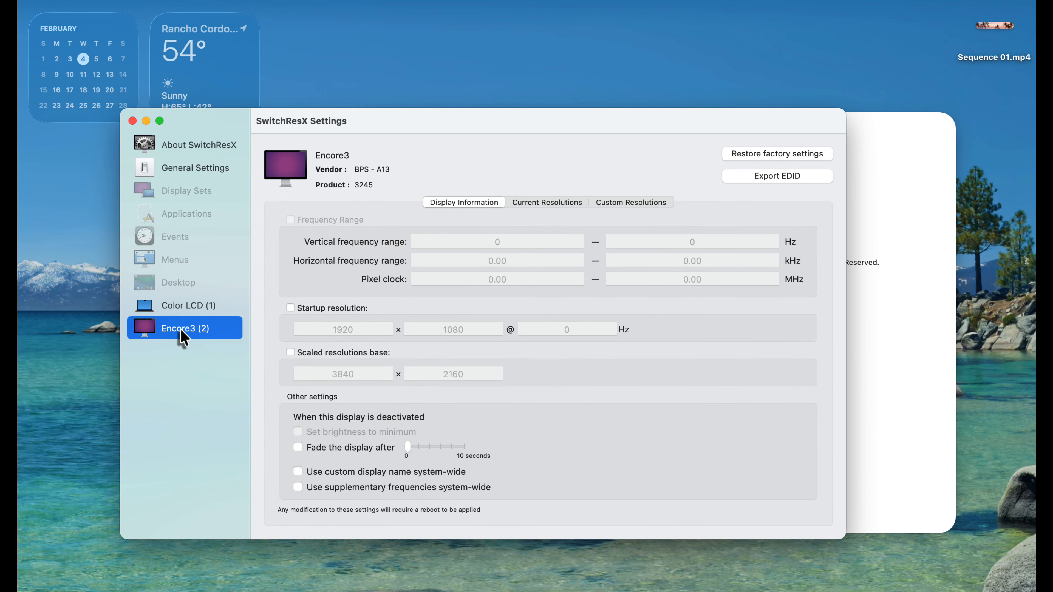
pyautogui.click(605, 204)
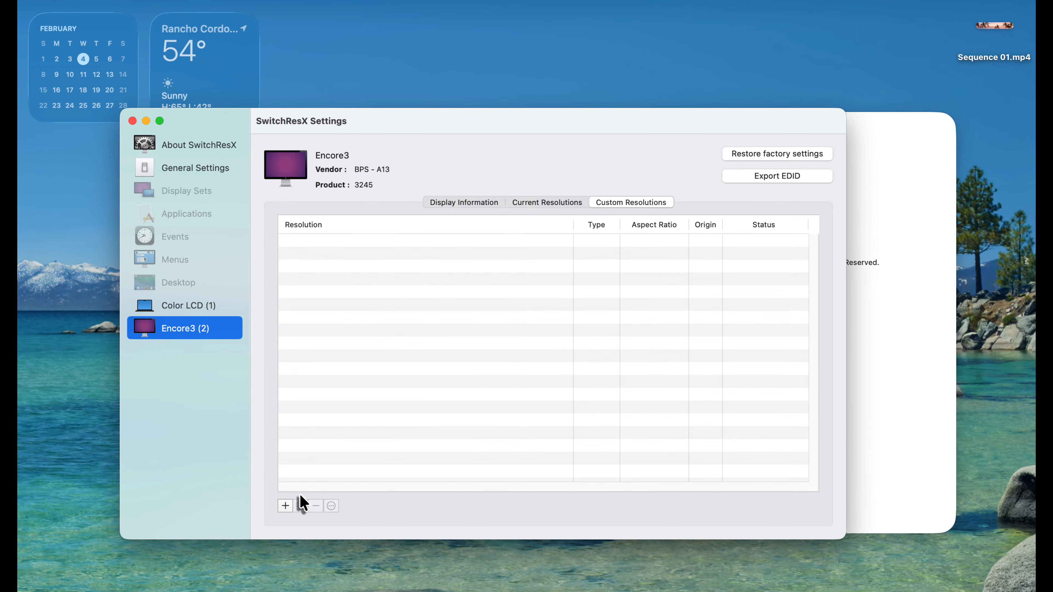
# Step: Add a custom resolution of 7680 x 1080 using simplified CVT-RB settings
pyautogui.click(287, 505)
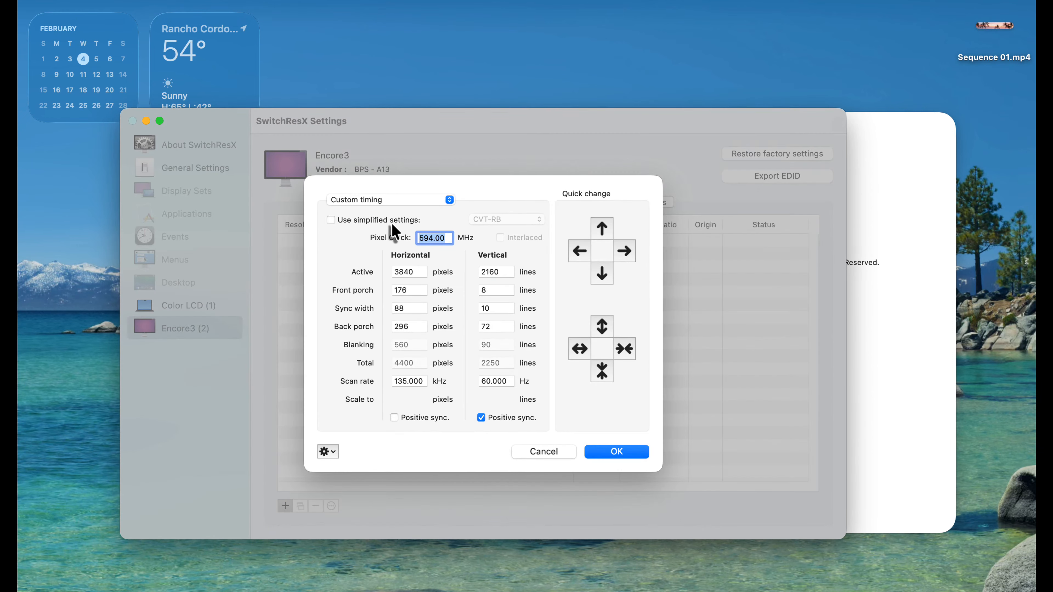
pyautogui.click(391, 222)
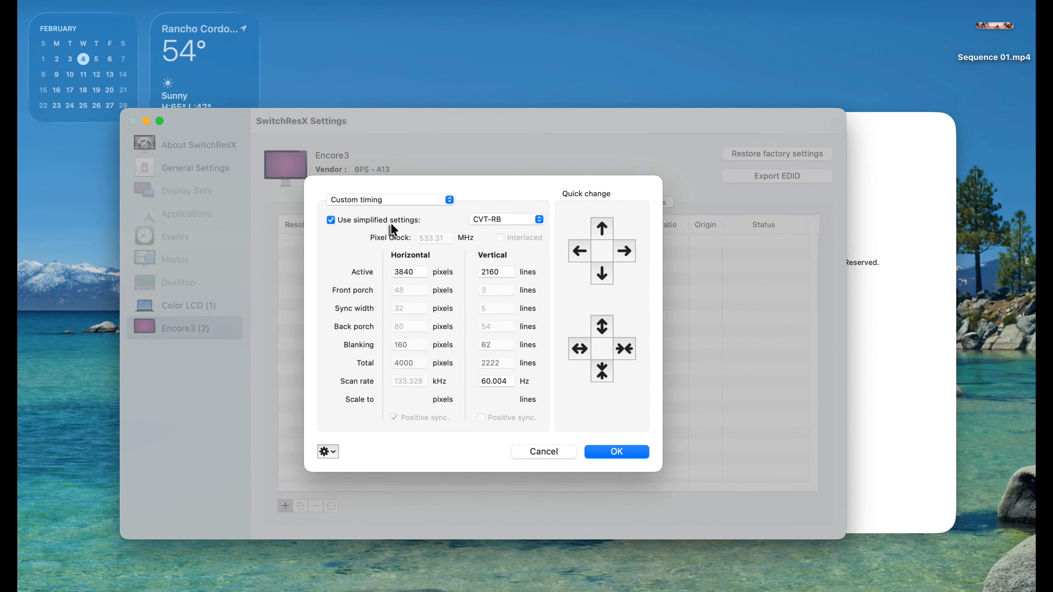
pyautogui.click(411, 272)
pyautogui.press('BackSpace')
pyautogui.press('BackSpace')
pyautogui.press('BackSpace')
pyautogui.press('BackSpace')
pyautogui.write('7680')
pyautogui.press('Tab')
pyautogui.write('1080')
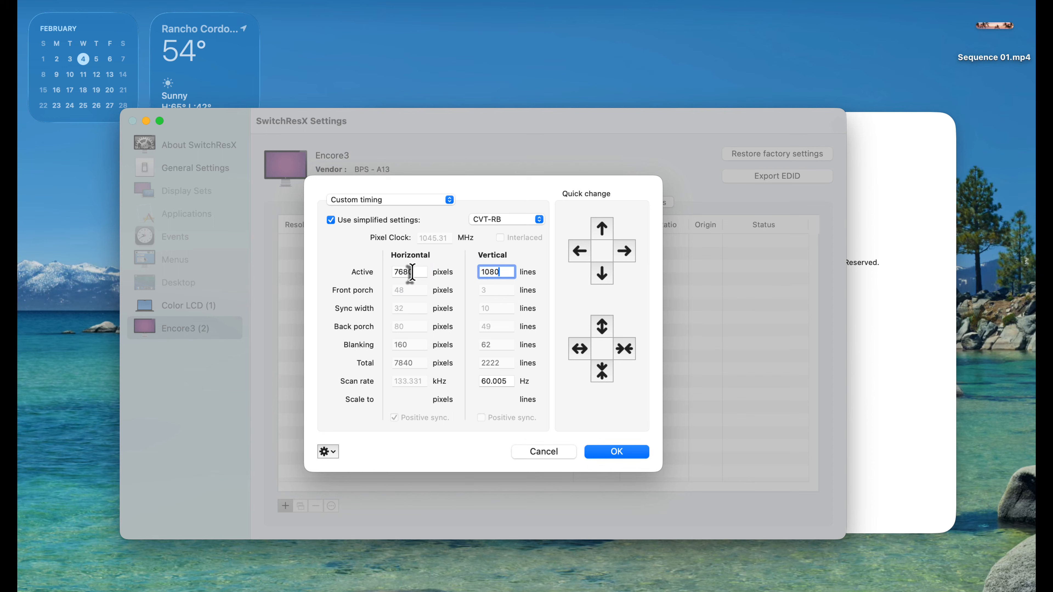
pyautogui.press('Tab')
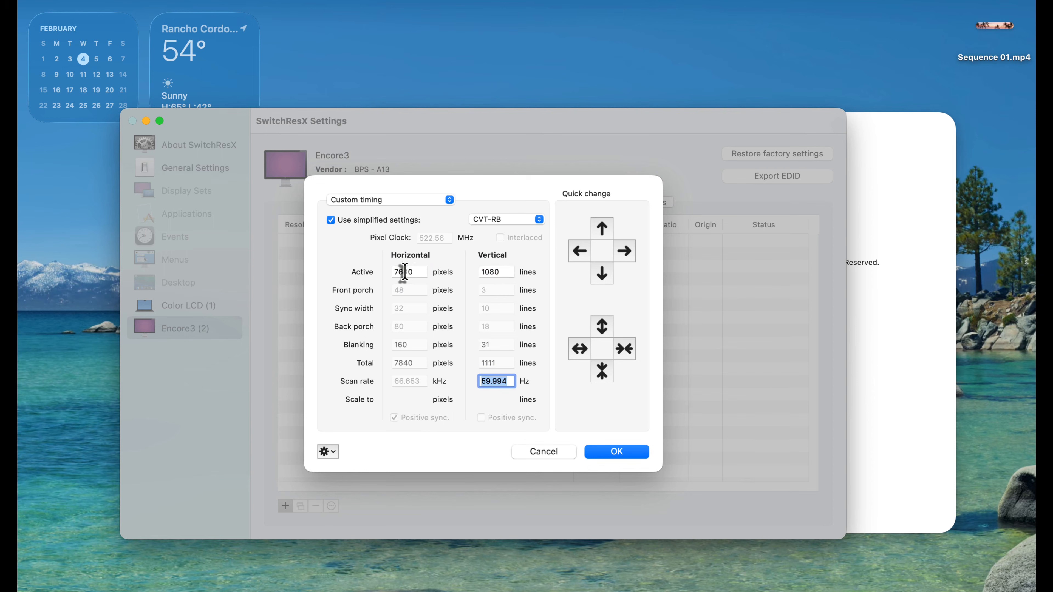
pyautogui.click(617, 451)
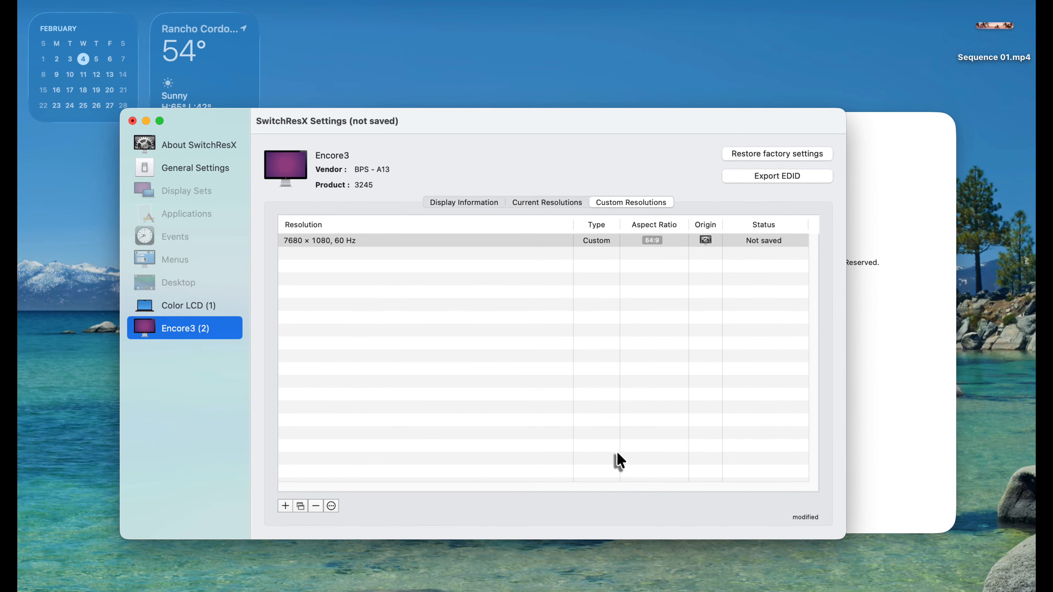
# Step: Save the SwitchResX settings and return to the custom resolutions list
pyautogui.click(168, 4)
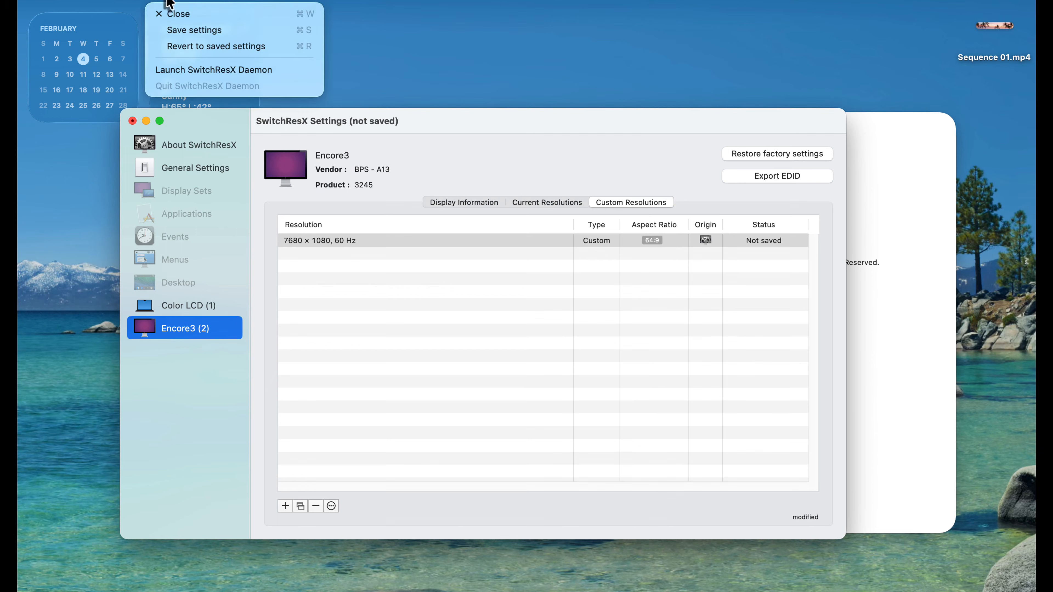
pyautogui.click(176, 42)
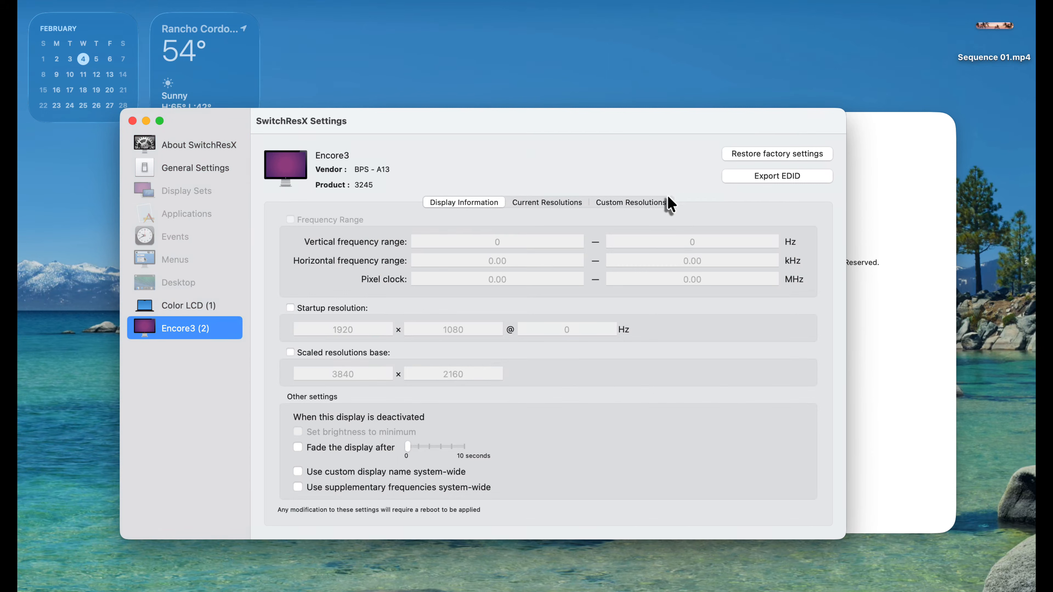
pyautogui.click(646, 203)
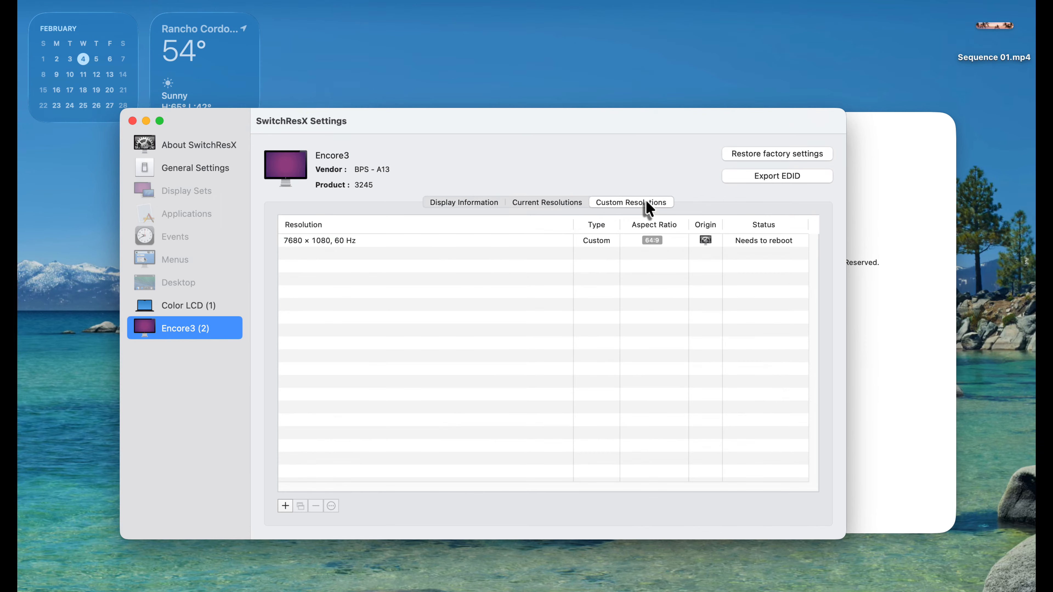
# Step: Make 7680 x 1080 at 60 Hz the Encore3 display's current resolution
pyautogui.click(556, 205)
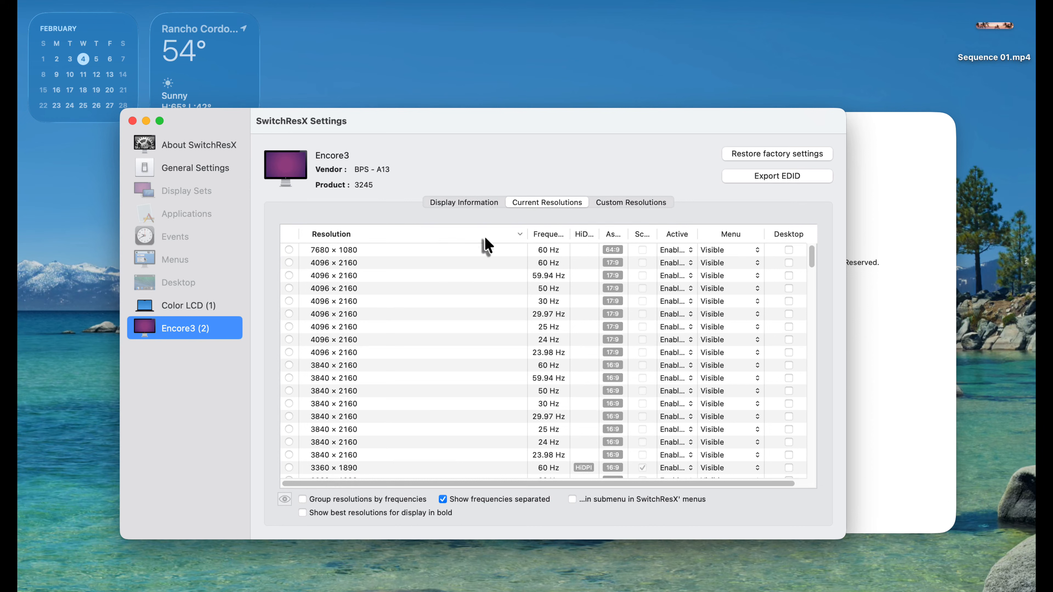
pyautogui.click(289, 250)
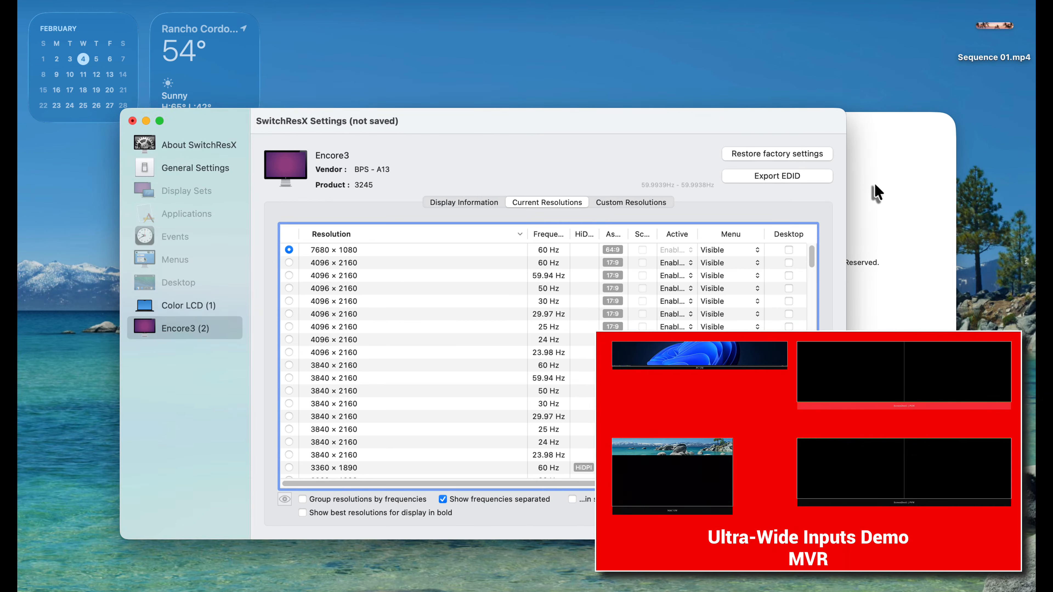
pyautogui.click(820, 4)
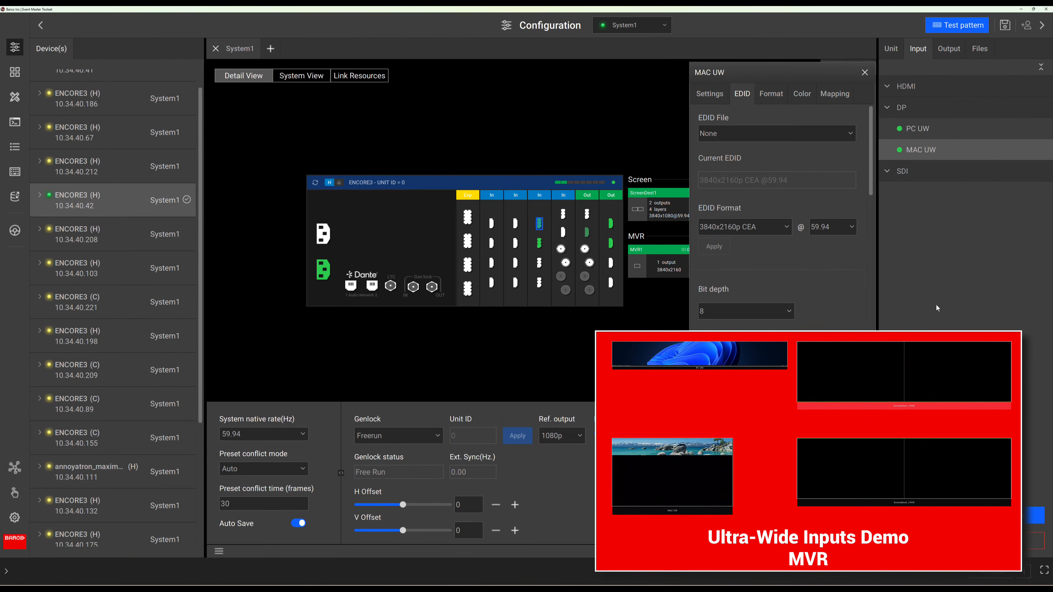
# Step: Check the MAC UW input's format settings and open the multiviewer layout
pyautogui.click(711, 97)
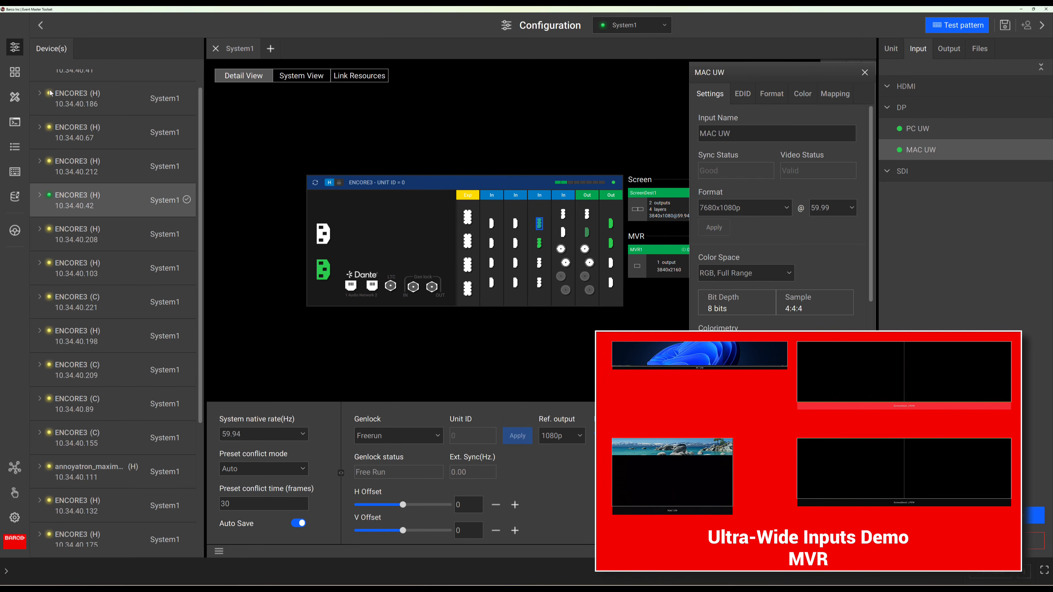
pyautogui.click(19, 76)
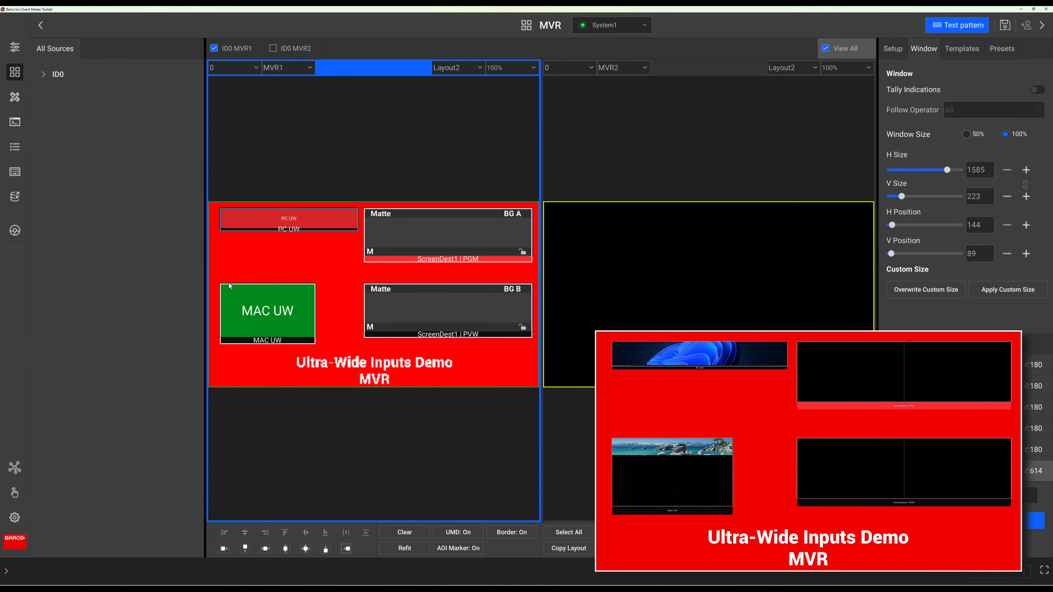
# Step: Refit the MAC UW multiviewer window to its source aspect ratio and enlarge it slightly
pyautogui.click(250, 296)
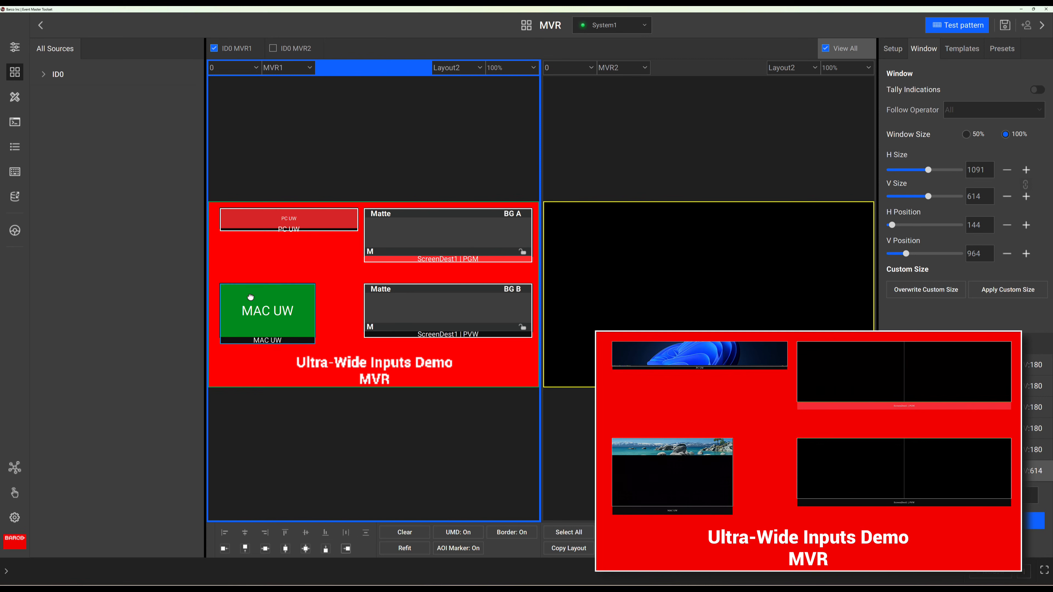
pyautogui.click(400, 548)
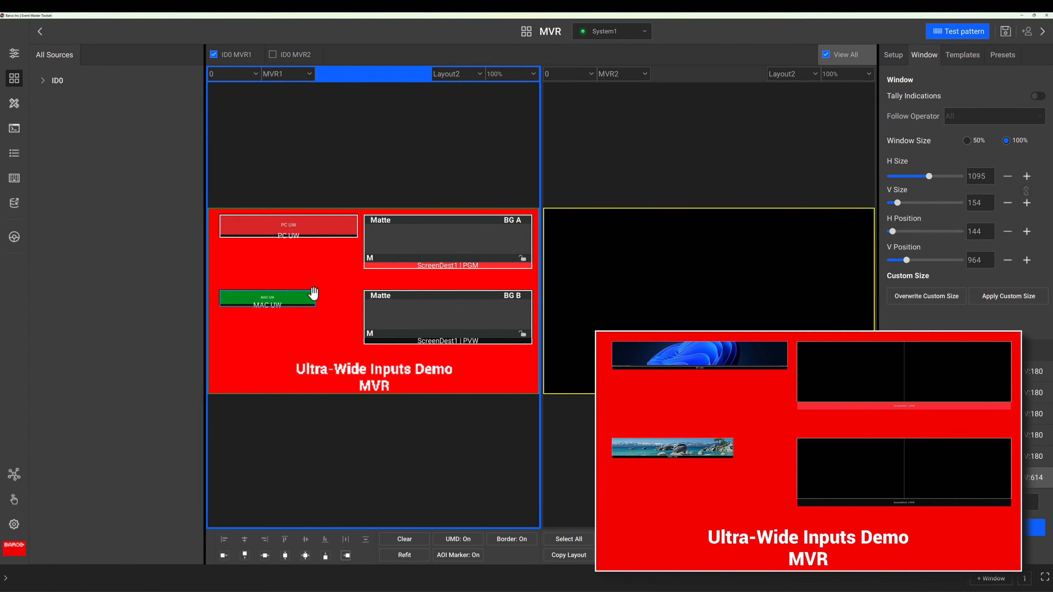
pyautogui.moveTo(314, 293); pyautogui.dragTo(358, 308)
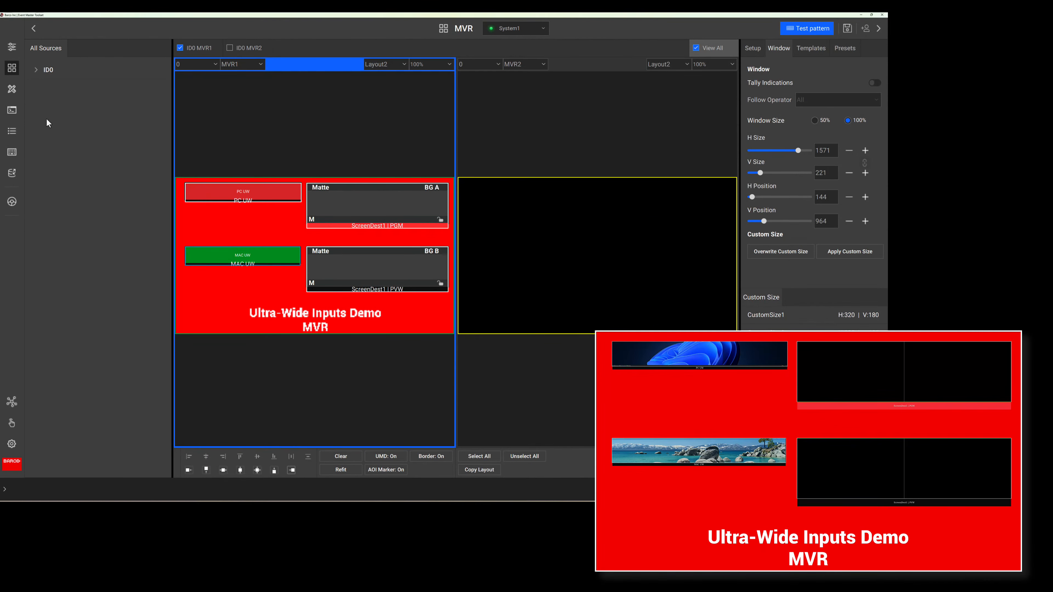
# Step: In Programming, place the PC UW input as a PIP layer on the ScreenDest1 preview and reposition and resize it
pyautogui.click(13, 92)
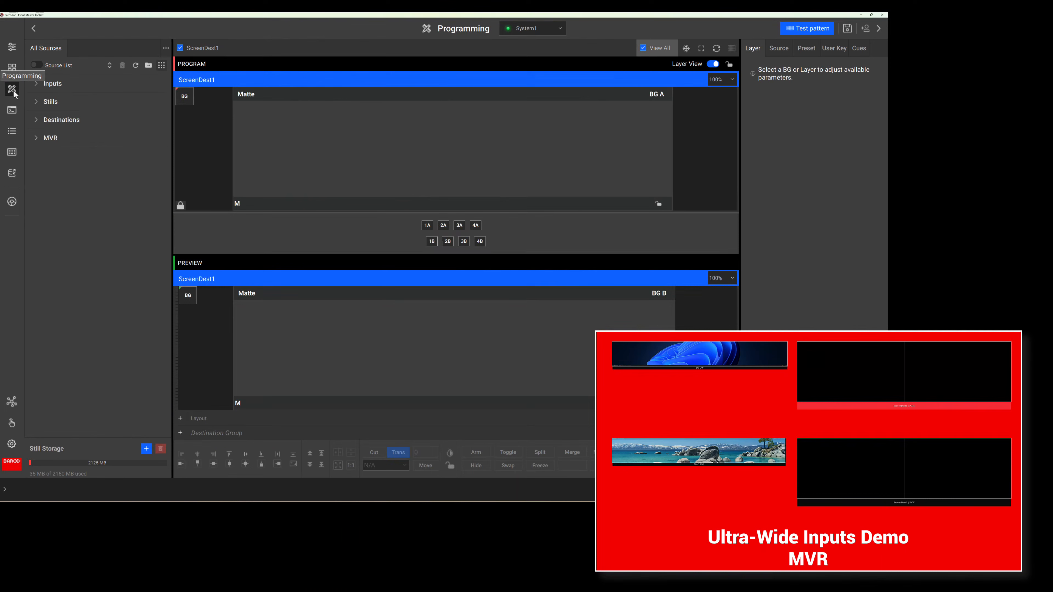
pyautogui.click(36, 88)
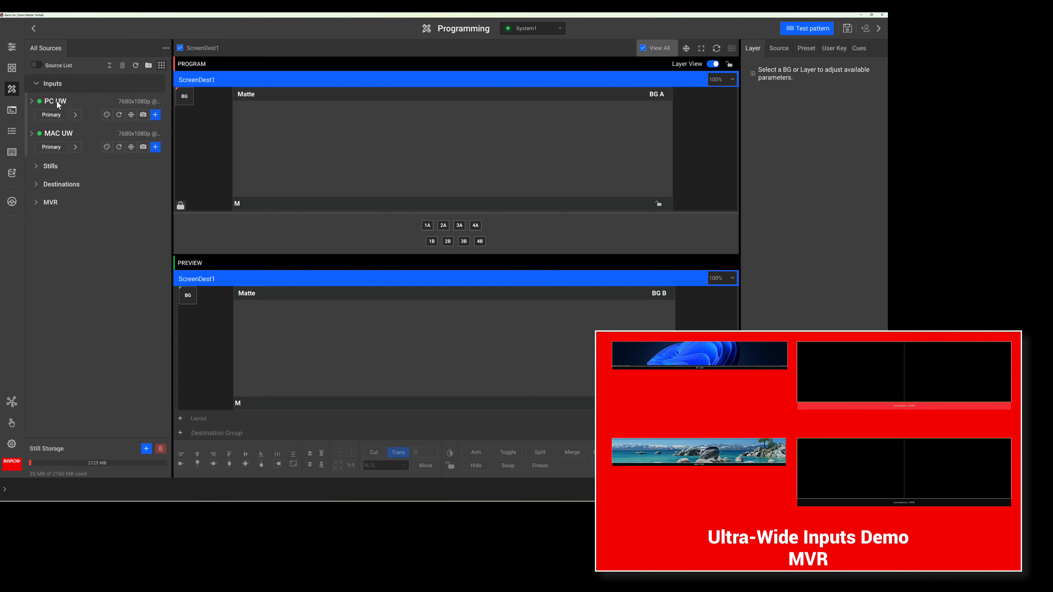
pyautogui.moveTo(58, 104); pyautogui.dragTo(252, 316)
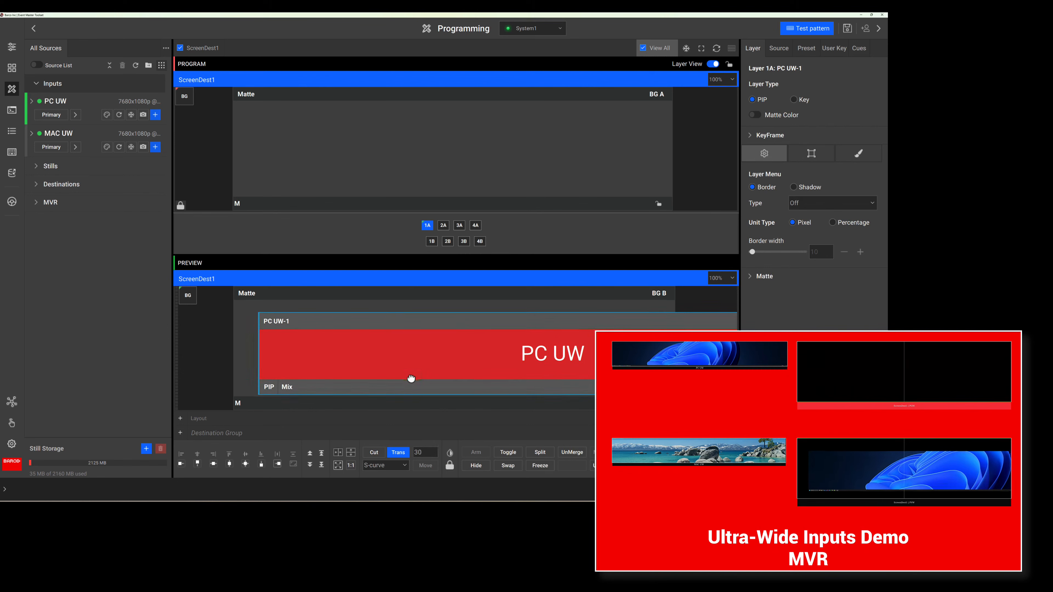
pyautogui.moveTo(411, 378); pyautogui.dragTo(382, 380)
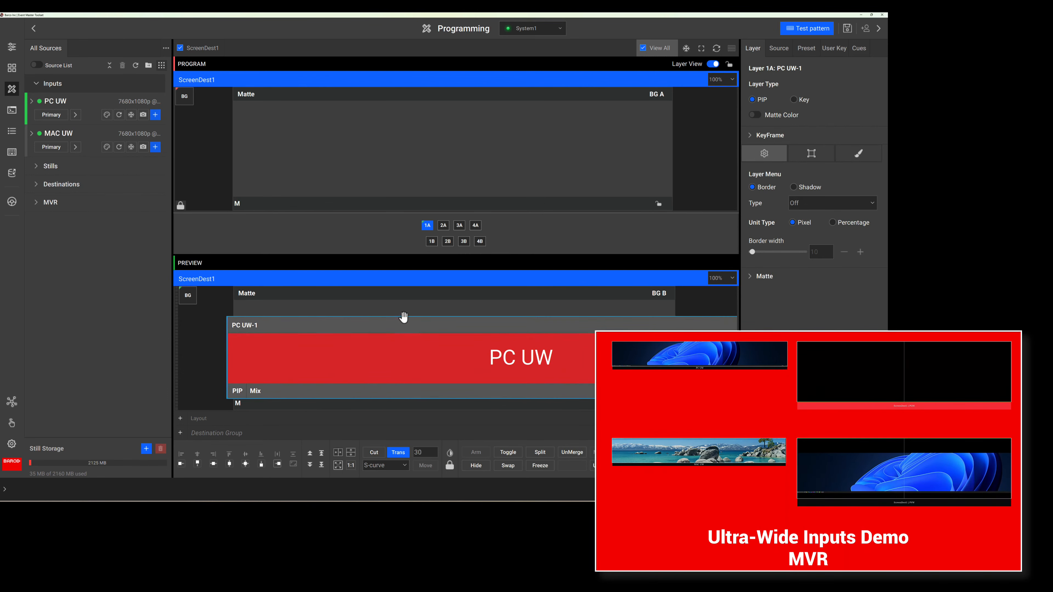
pyautogui.moveTo(403, 316); pyautogui.dragTo(419, 340)
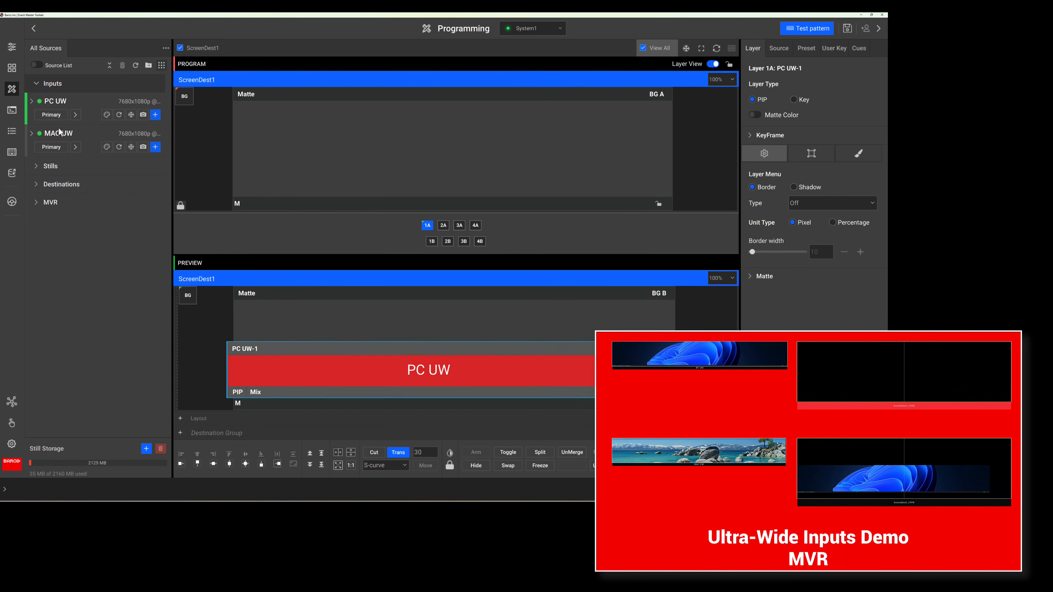
# Step: Set MAC UW as the preview background and align it to the absolute centre
pyautogui.moveTo(58, 136); pyautogui.dragTo(187, 296)
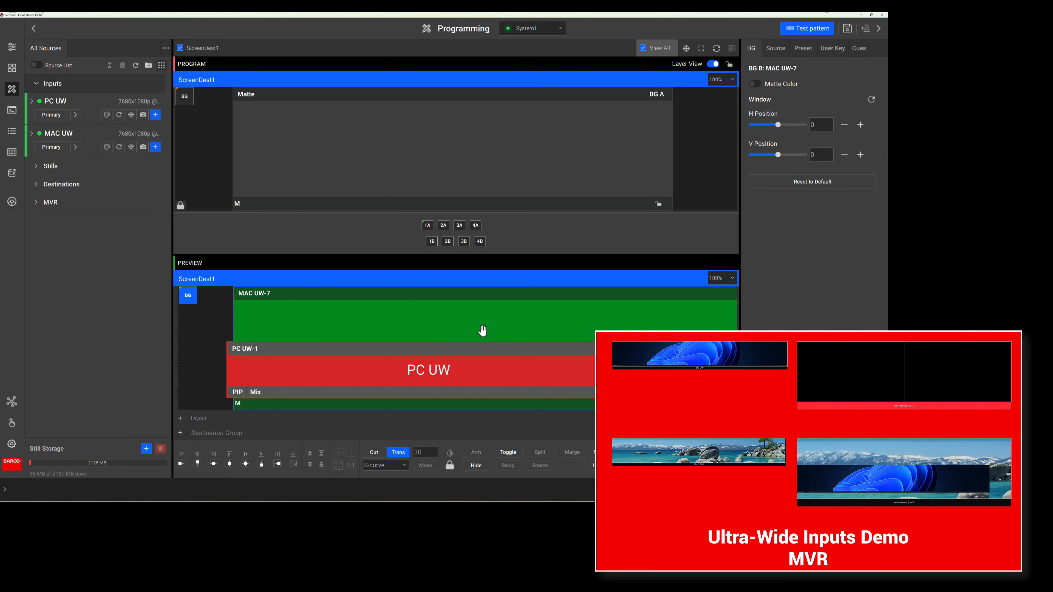
pyautogui.moveTo(481, 331); pyautogui.dragTo(299, 336)
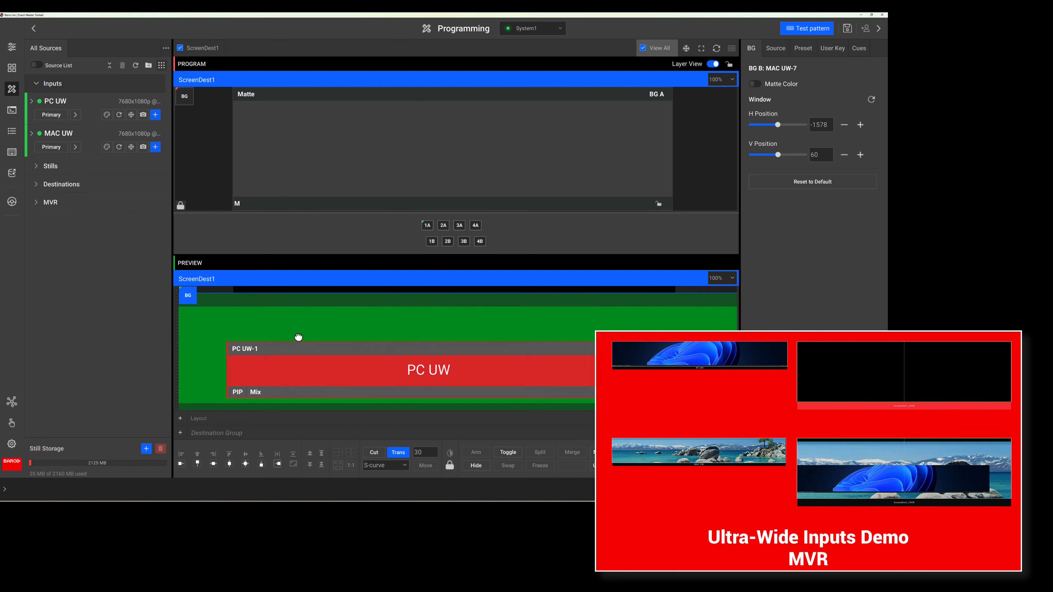
pyautogui.click(245, 463)
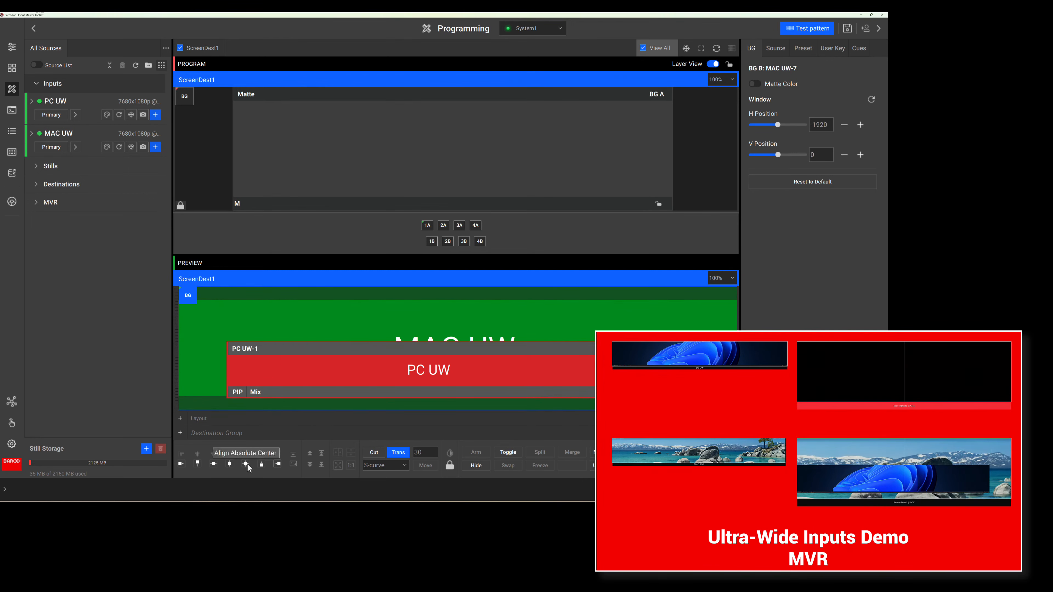
# Step: Select the PC UW layer and align it to the absolute centre of the preview
pyautogui.moveTo(387, 382); pyautogui.dragTo(430, 328)
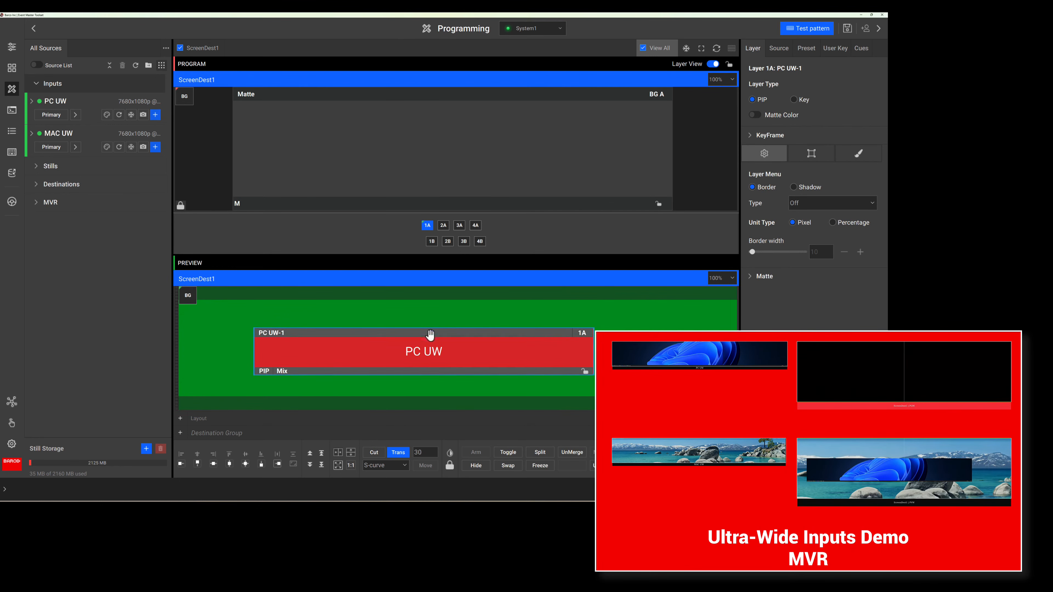
pyautogui.click(248, 462)
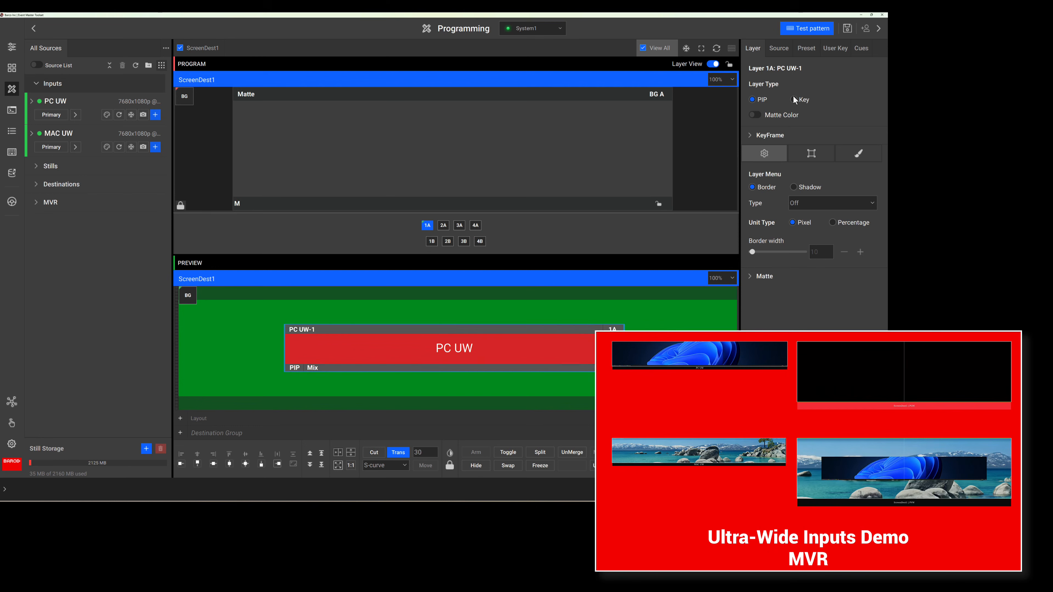
# Step: Save the current preview look as a new preset
pyautogui.click(805, 48)
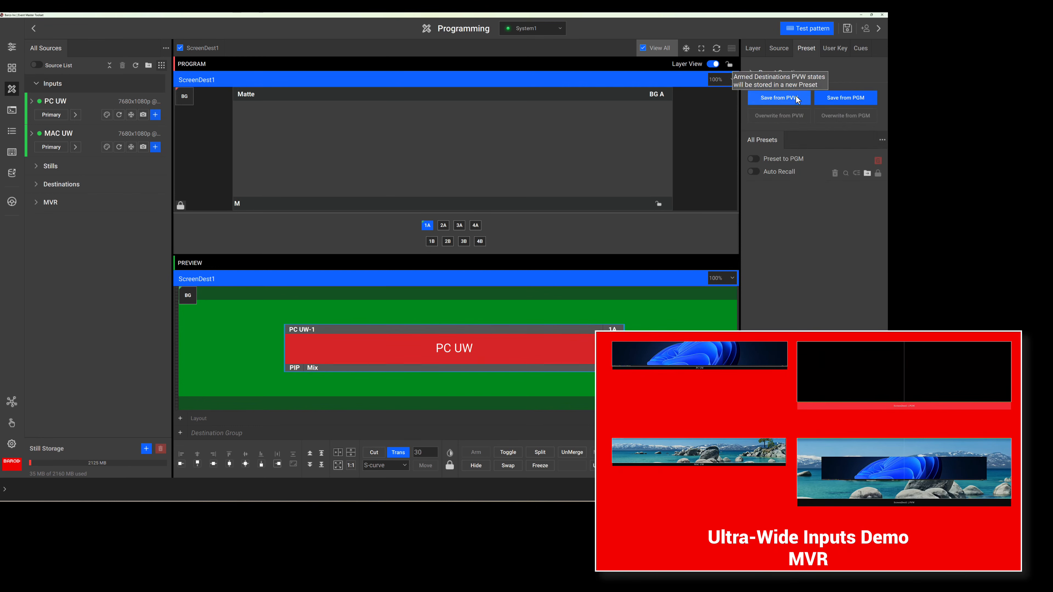
pyautogui.click(792, 102)
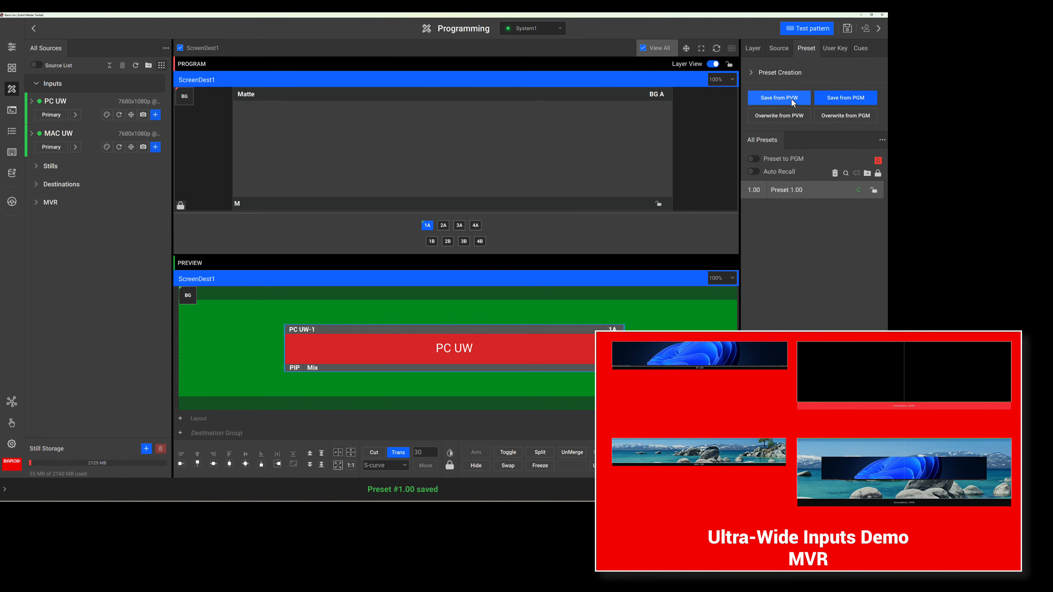